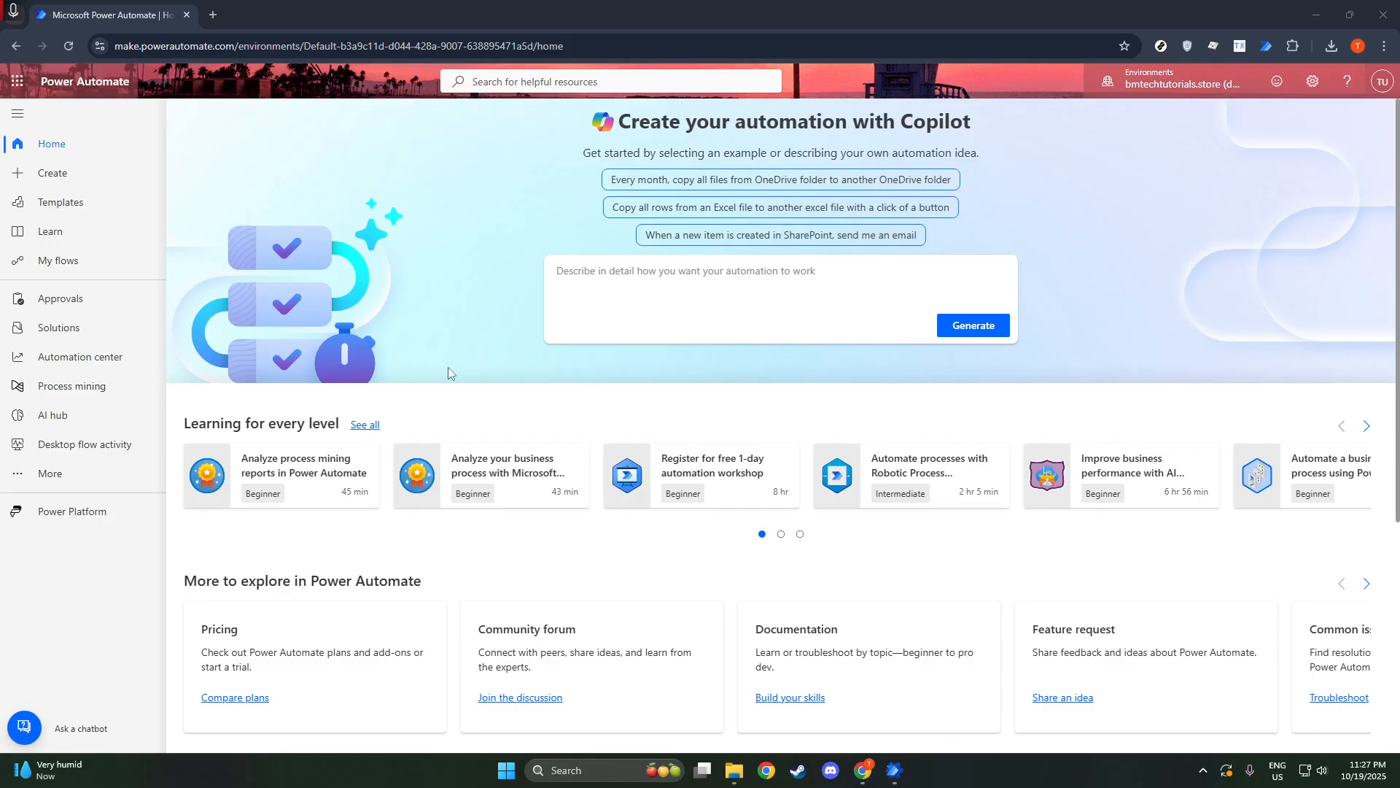
# Create an instant cloud flow that uses the "Manually trigger a flow" trigger
pyautogui.click(58, 191)
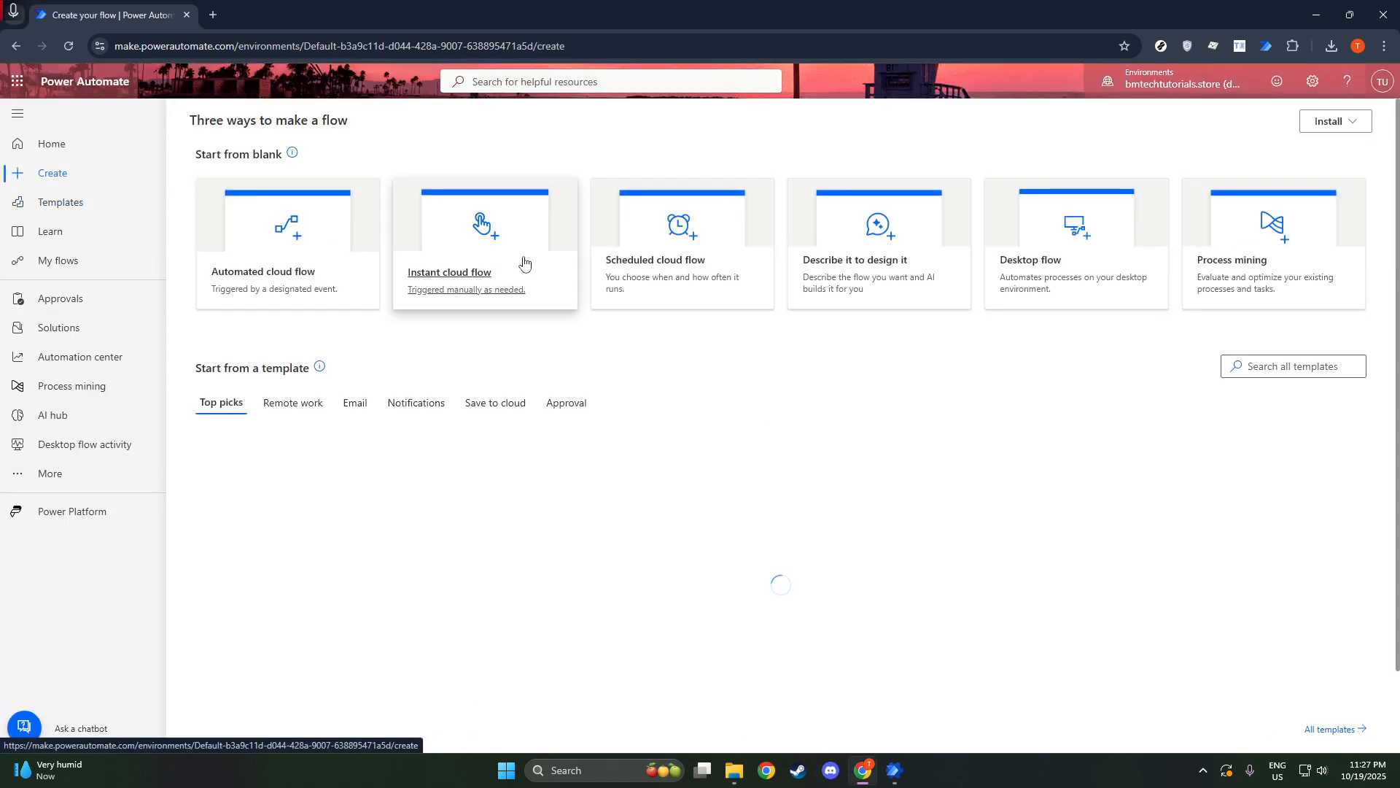
pyautogui.click(493, 229)
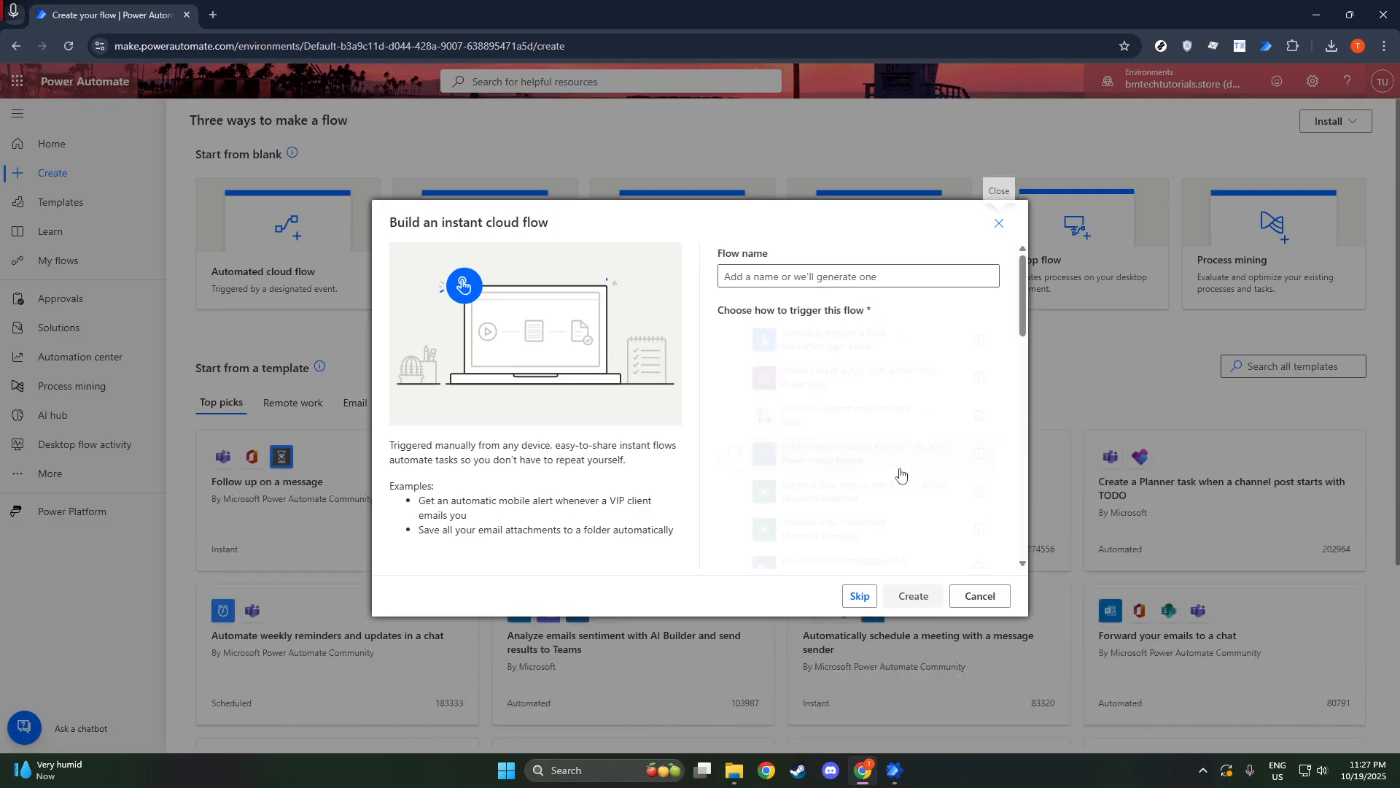
pyautogui.click(903, 594)
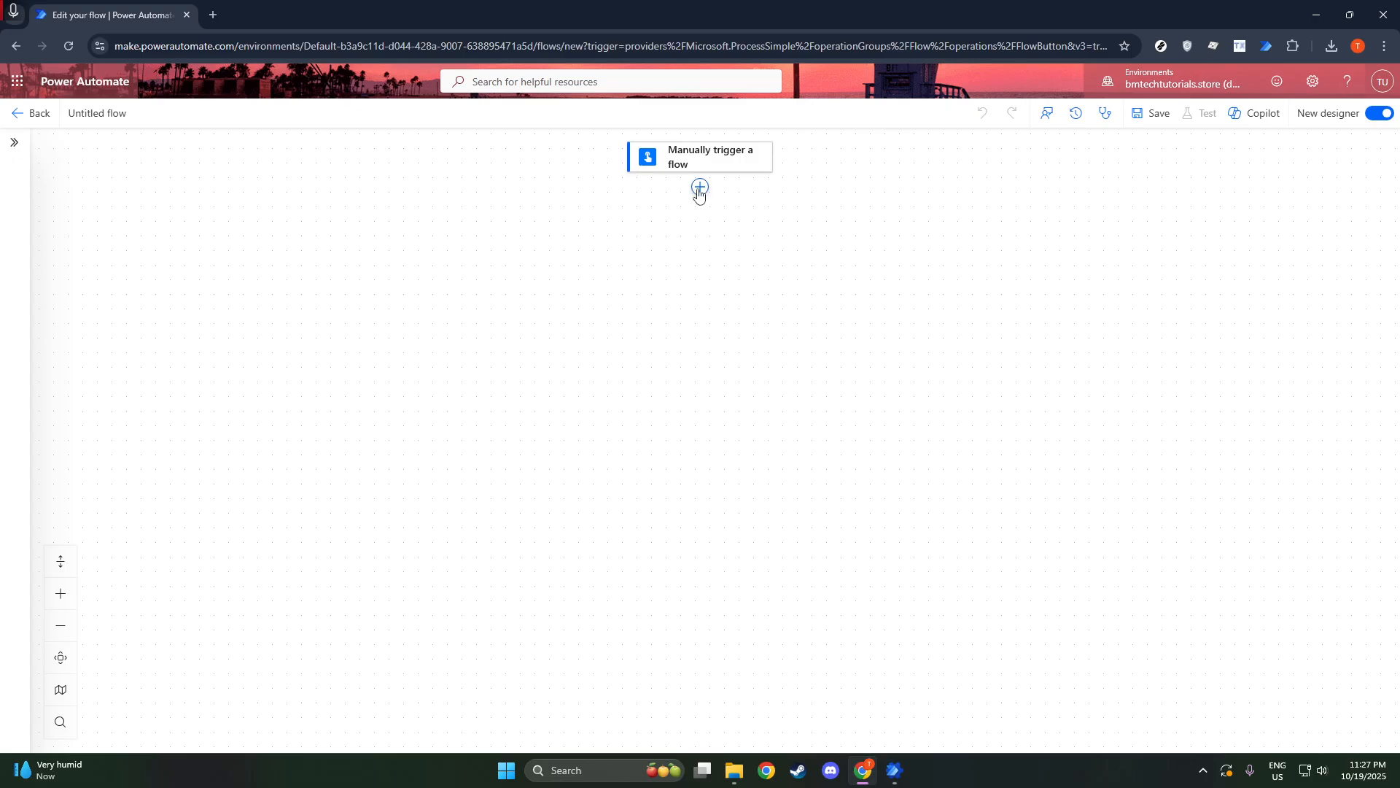
# Add the Dataverse List rows action below the manual trigger, searching for "dataverse list row"
pyautogui.click(701, 188)
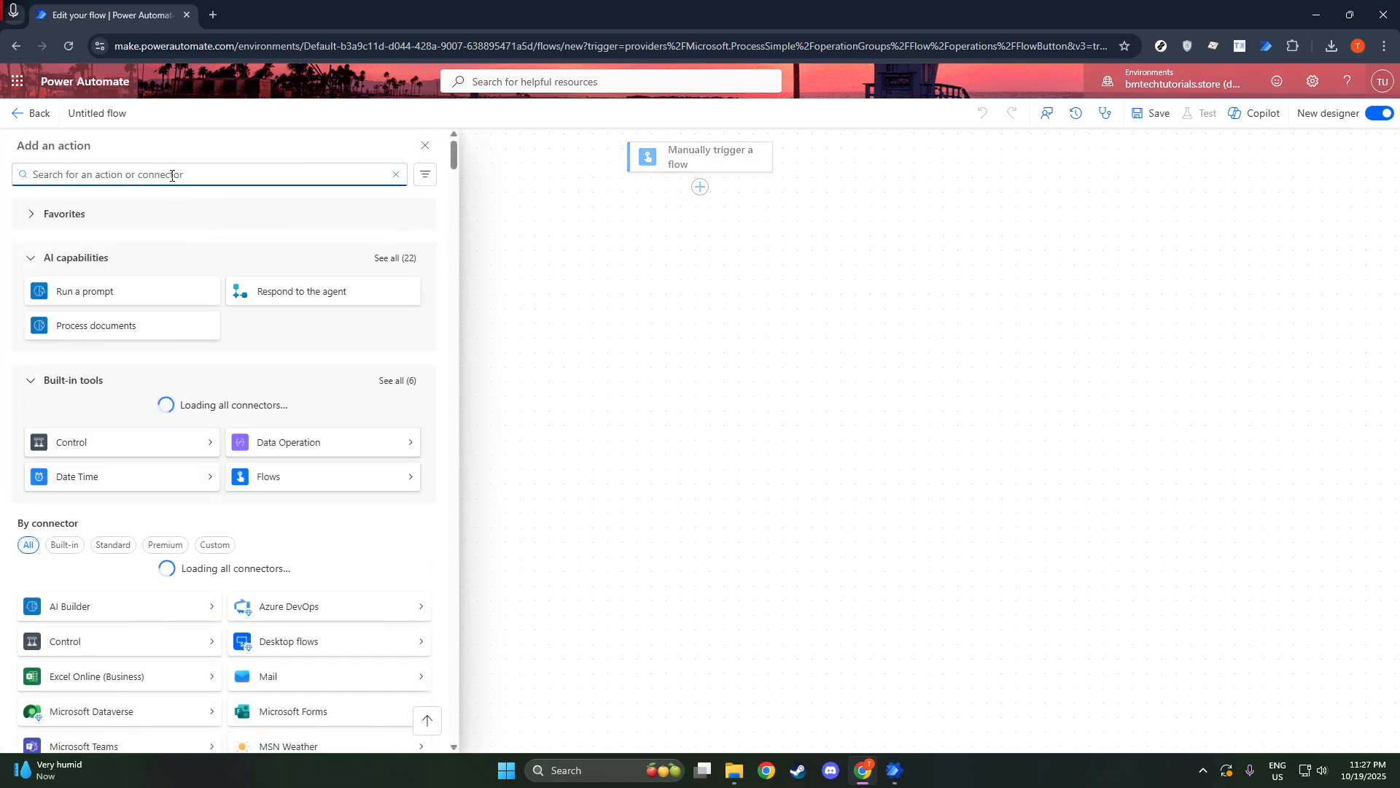
pyautogui.write('dataverse')
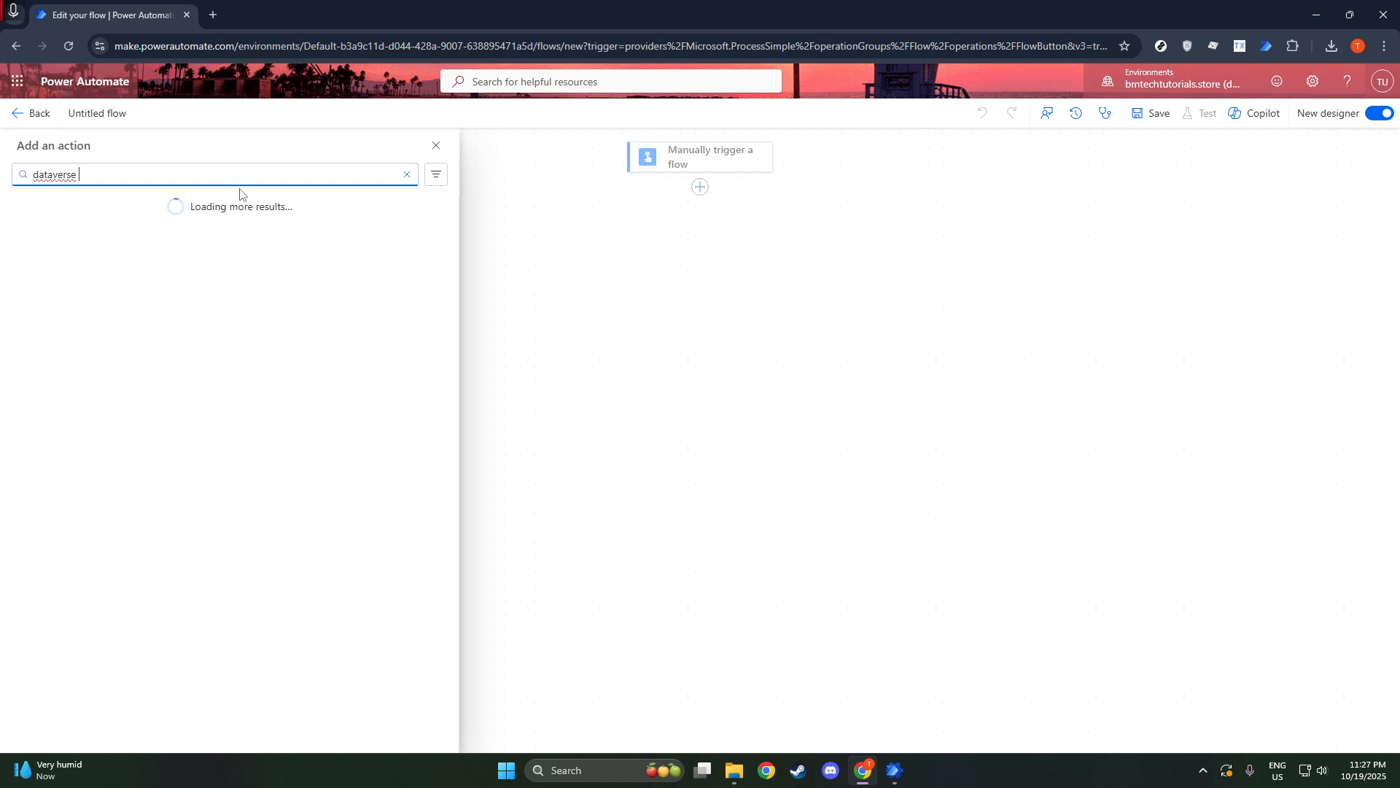
pyautogui.write('list row')
pyautogui.click(103, 277)
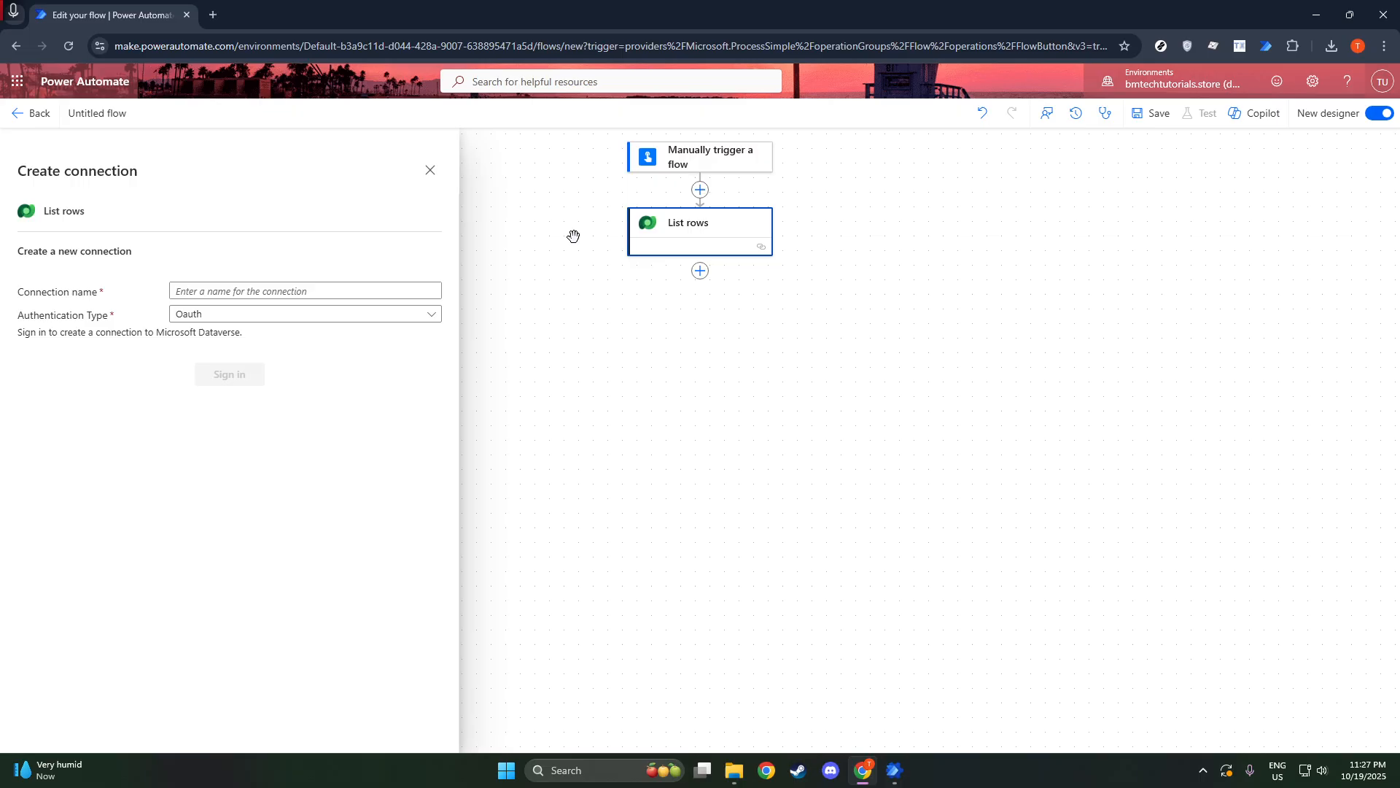
# Create a Dataverse connection named "Test" with Oauth authentication for the List rows action and sign in
pyautogui.click(380, 293)
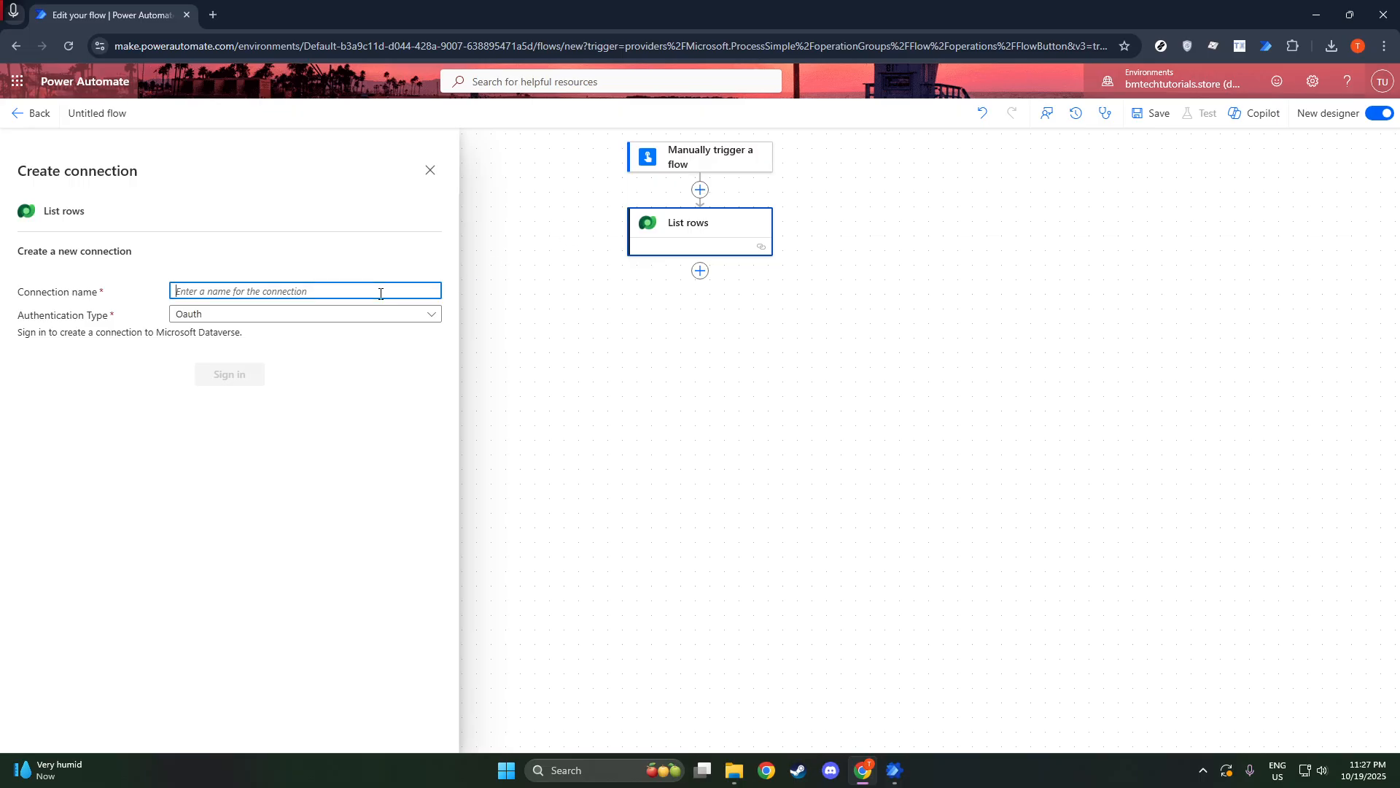
pyautogui.write('Test')
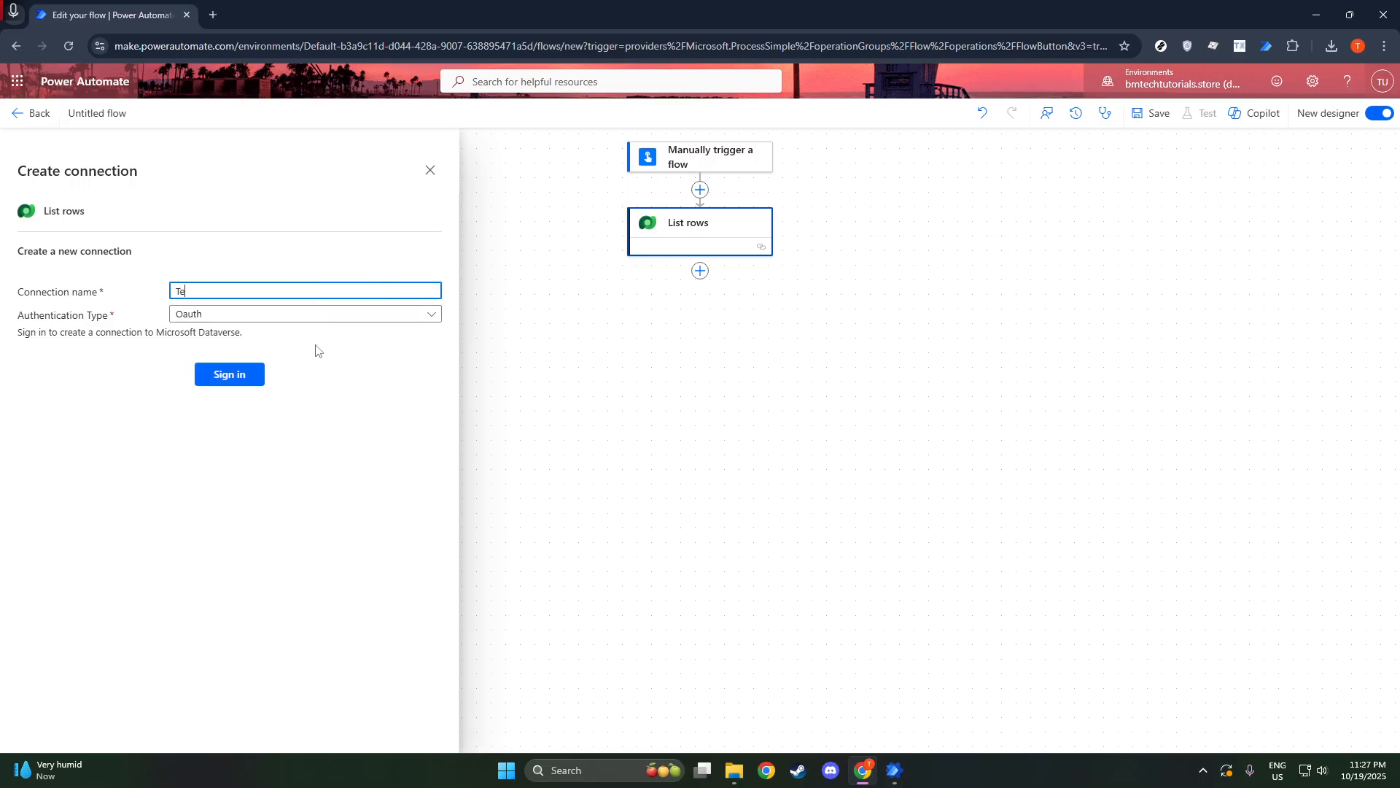
pyautogui.click(250, 370)
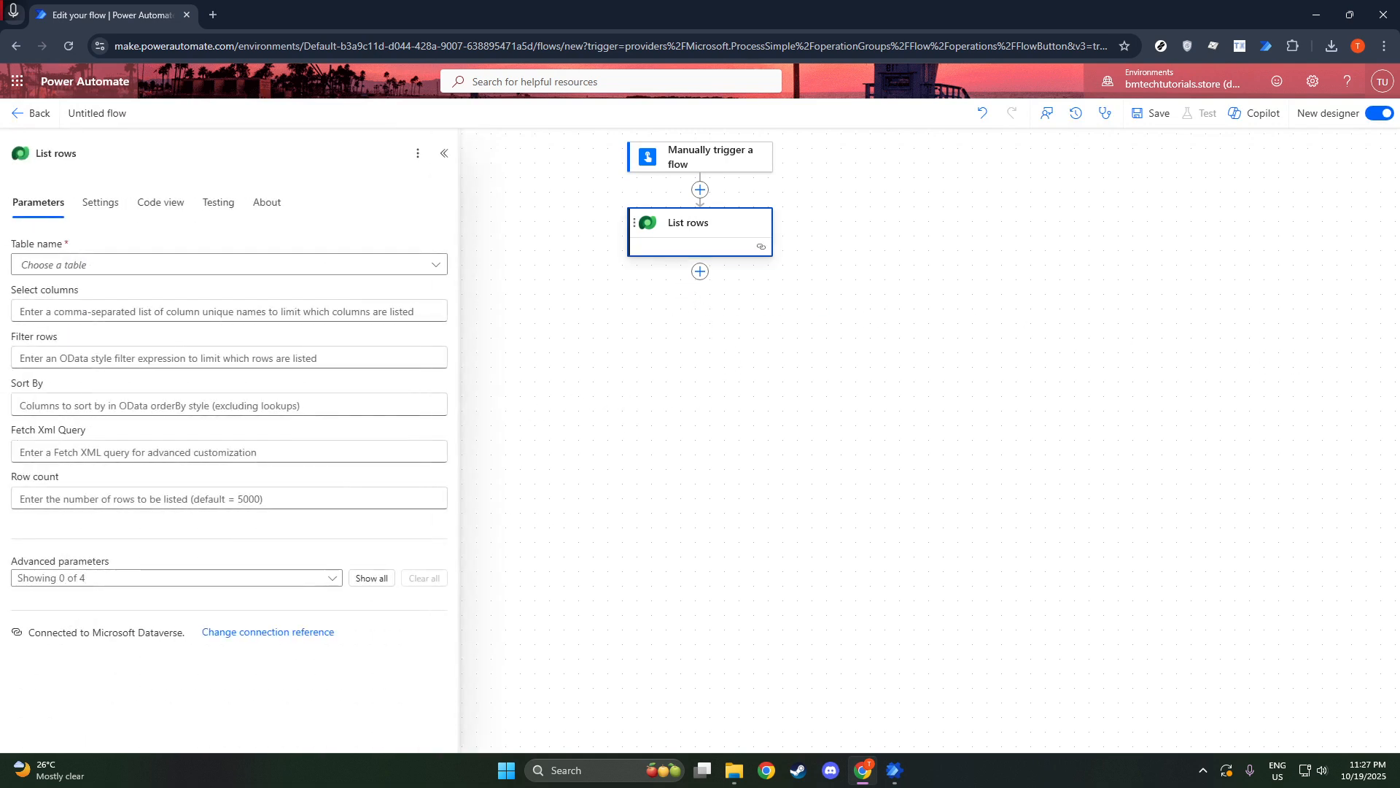
# Set the List rows action's table name to Accounts
pyautogui.click(391, 266)
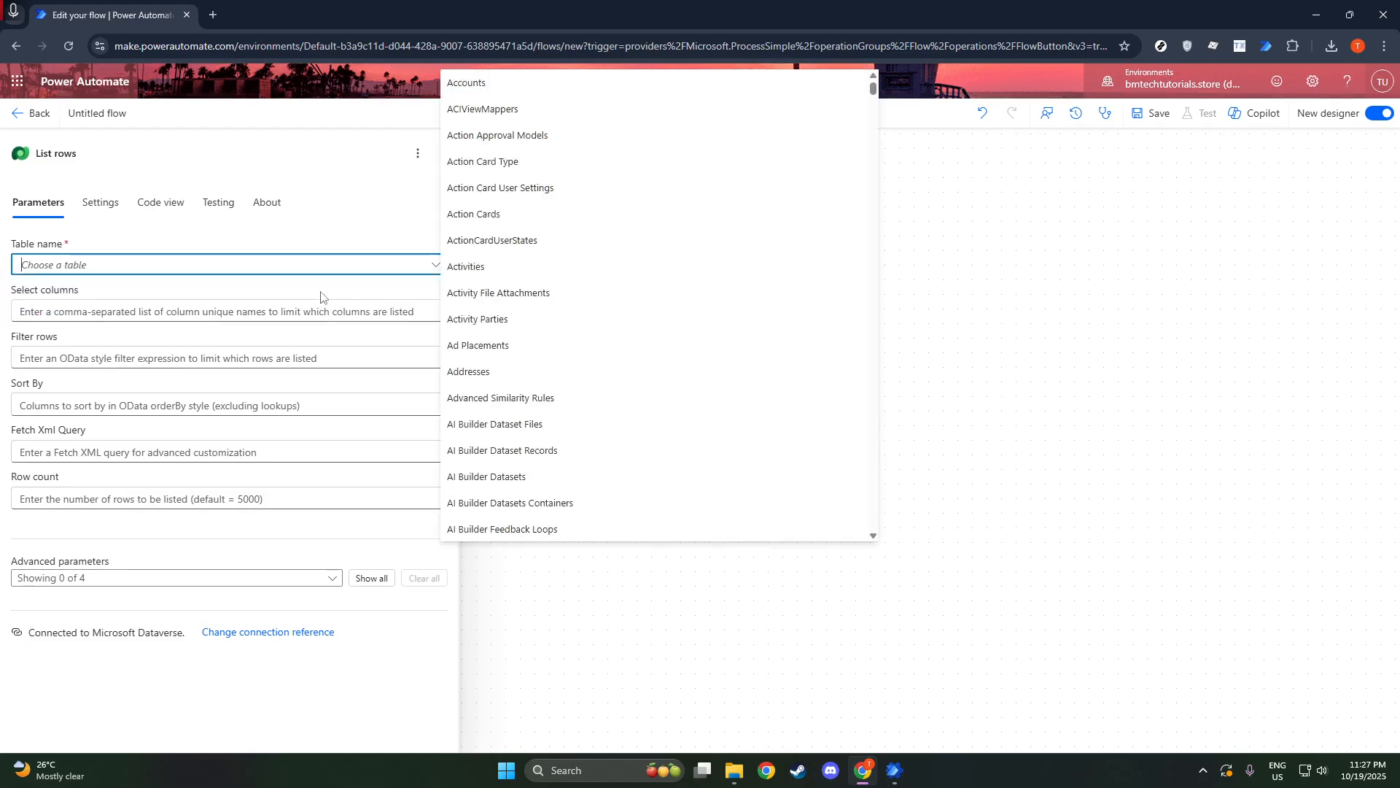
pyautogui.click(494, 85)
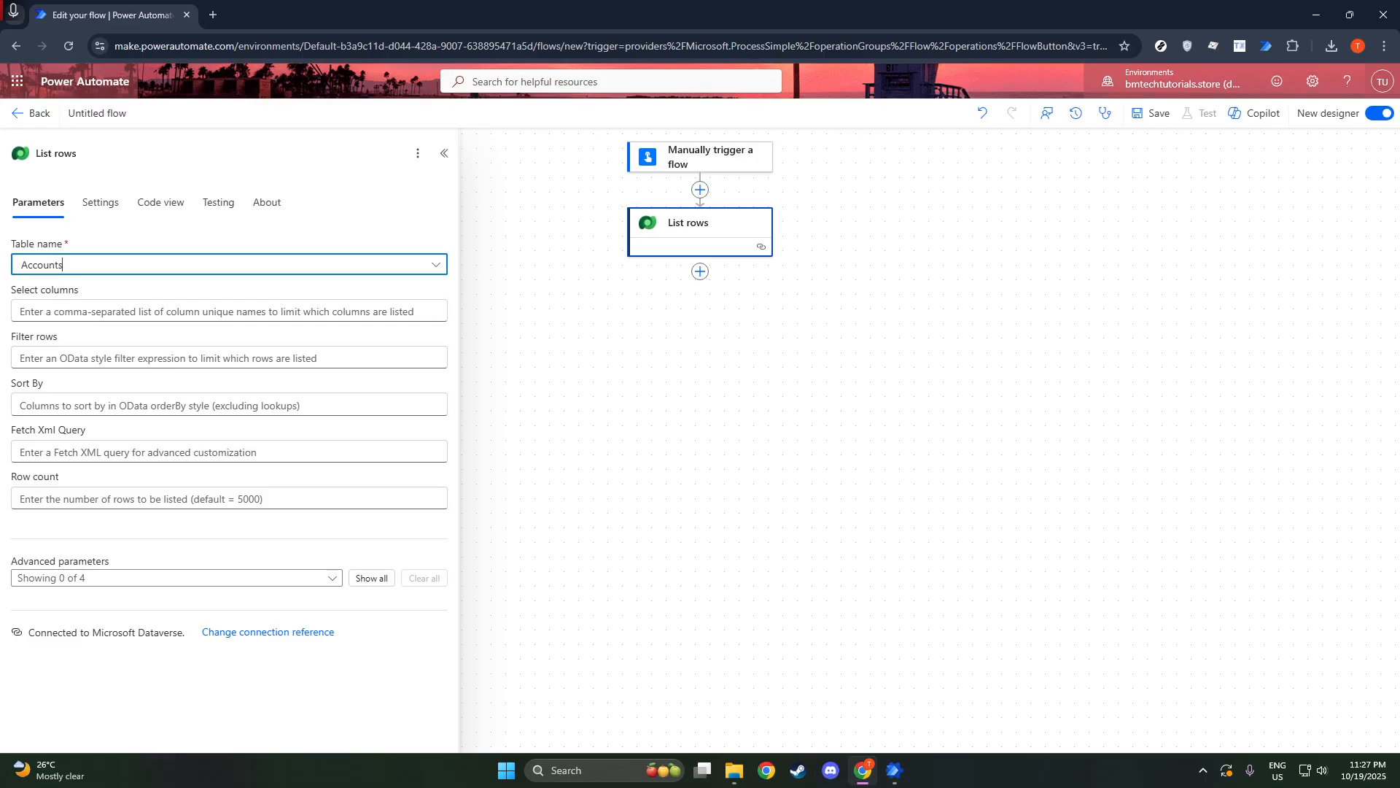
pyautogui.click(413, 151)
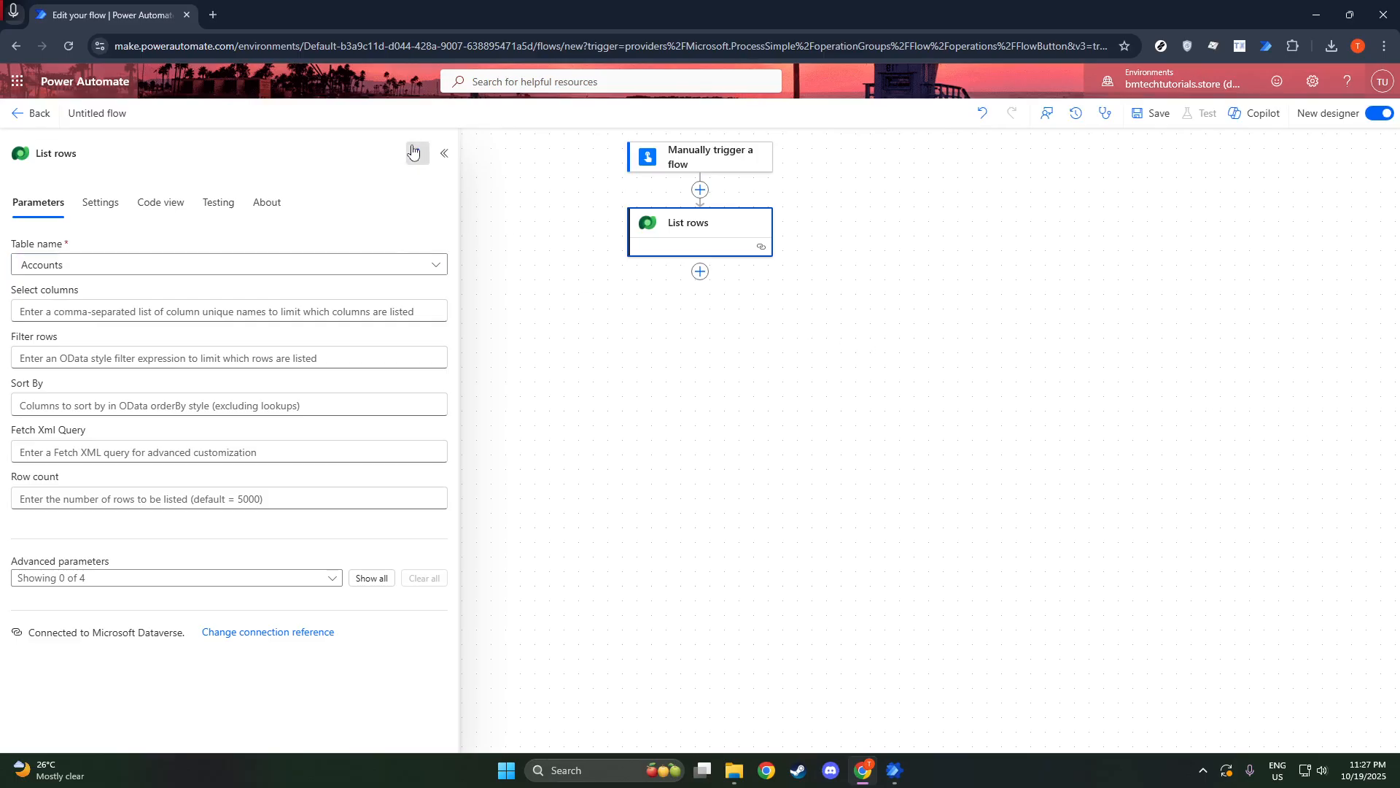
pyautogui.click(413, 151)
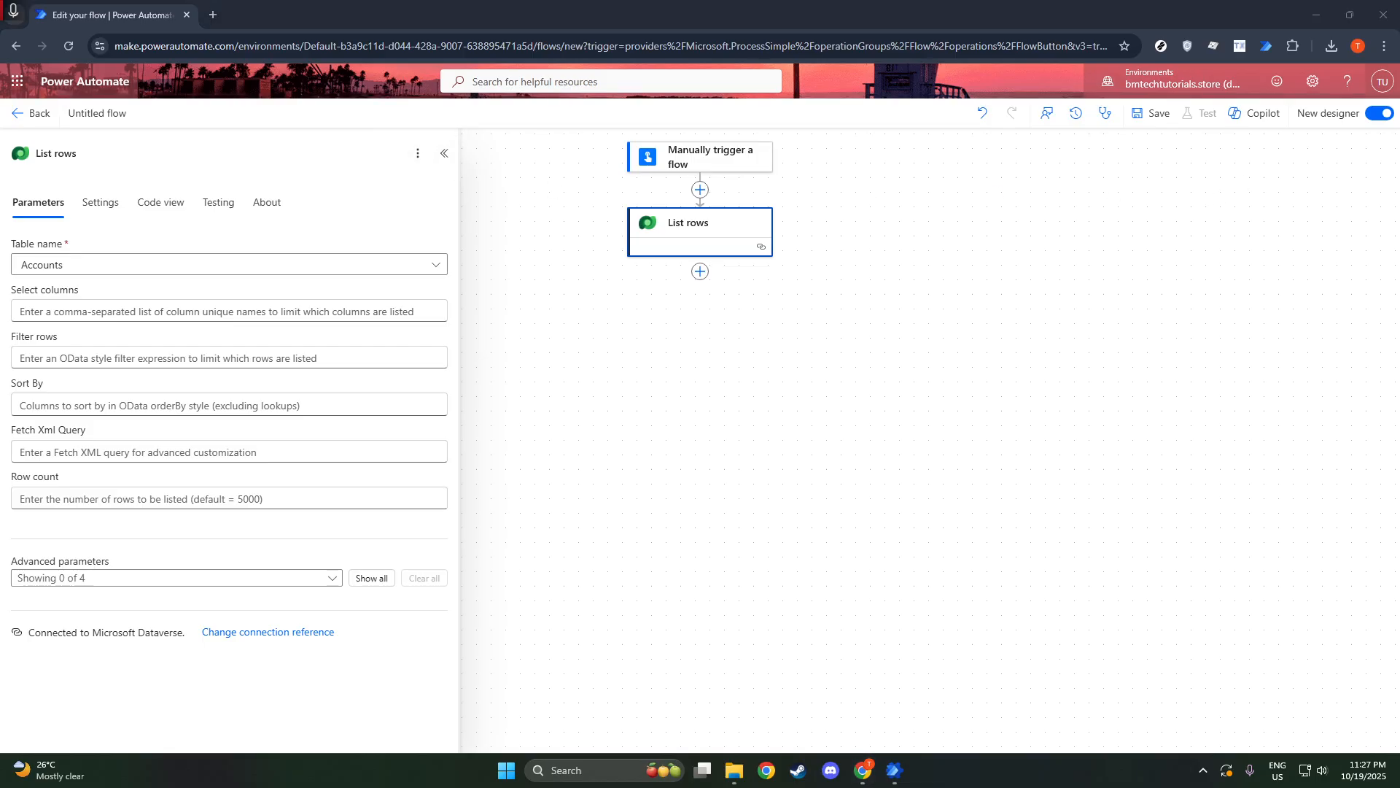
# Turn on pagination in the List rows action's networking settings with a threshold of 10000 items
pyautogui.click(86, 206)
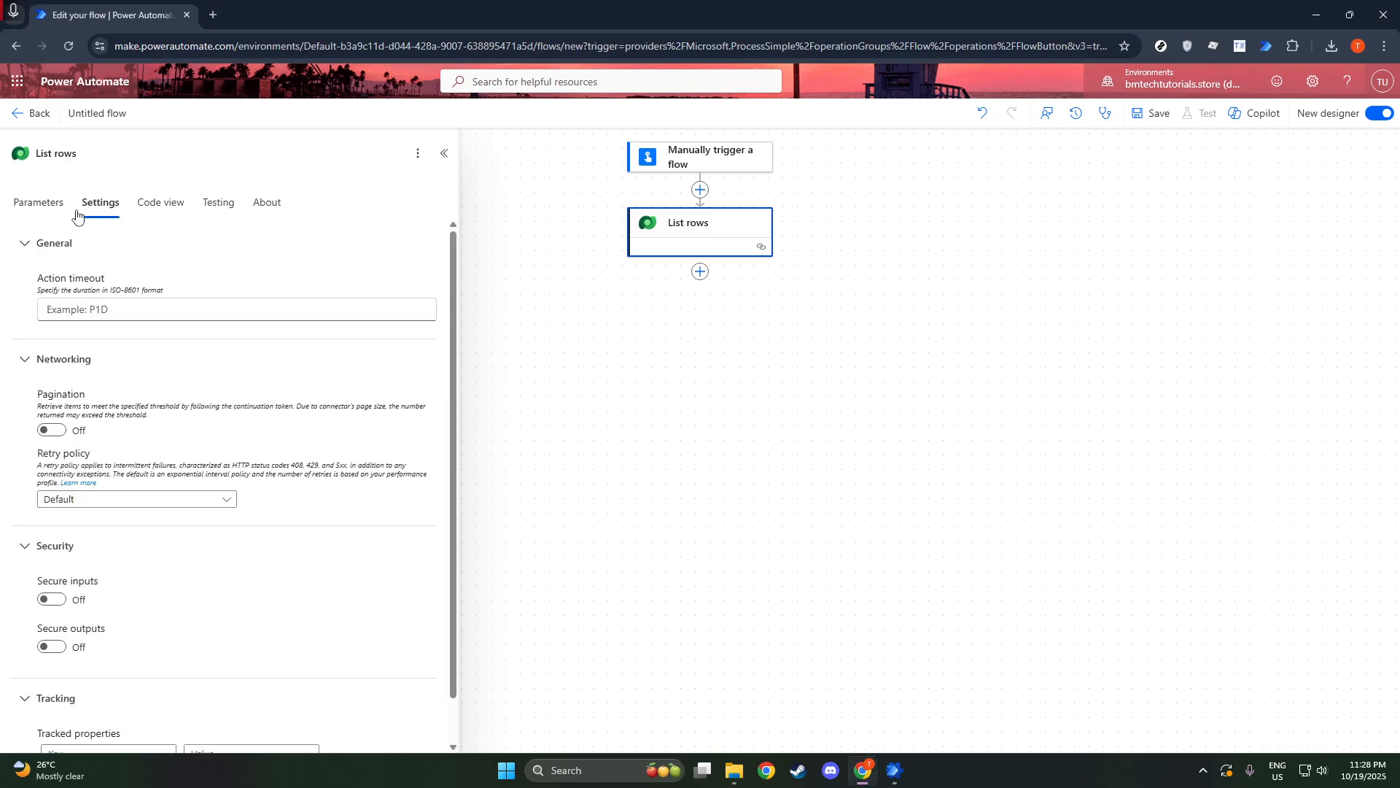
pyautogui.click(41, 431)
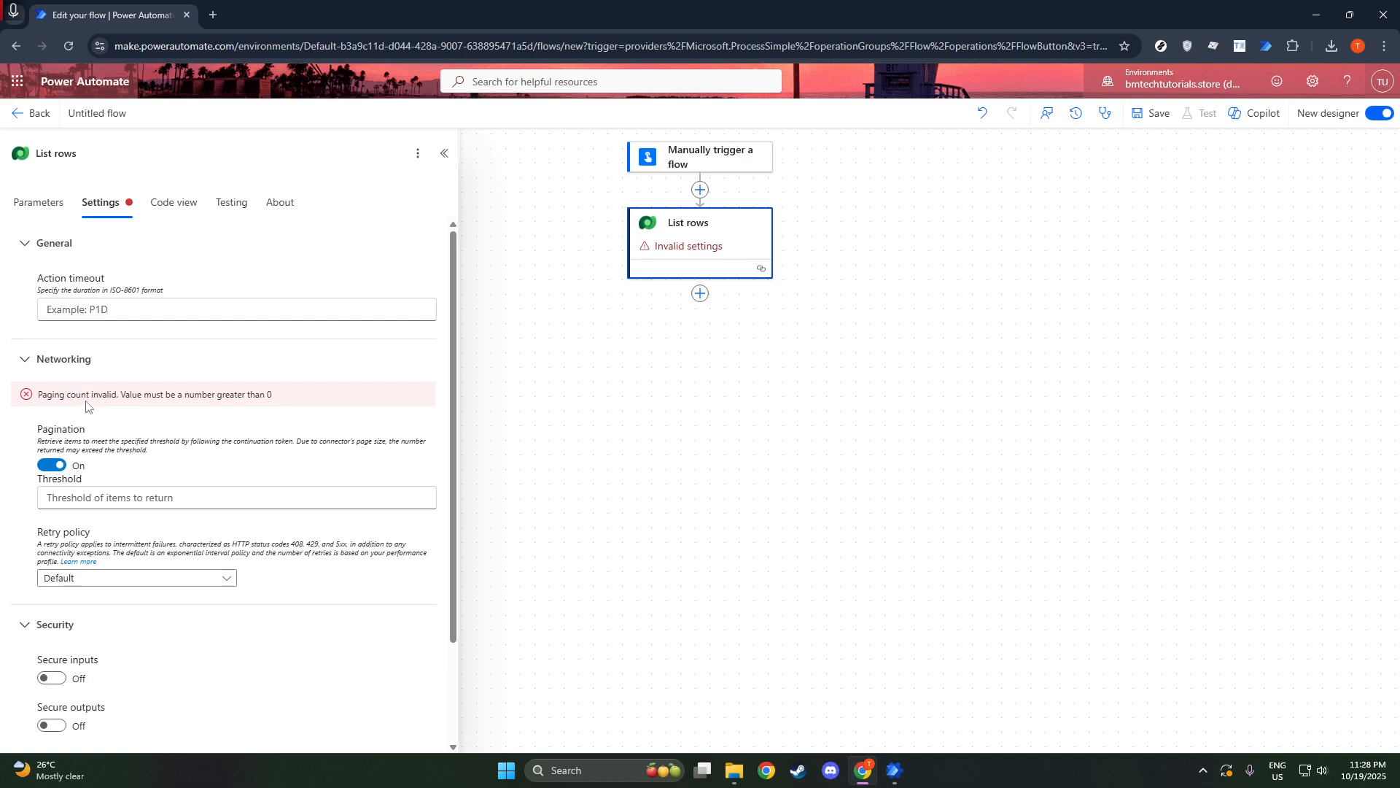
pyautogui.scroll(-1, 86, 406)
pyautogui.click(112, 421)
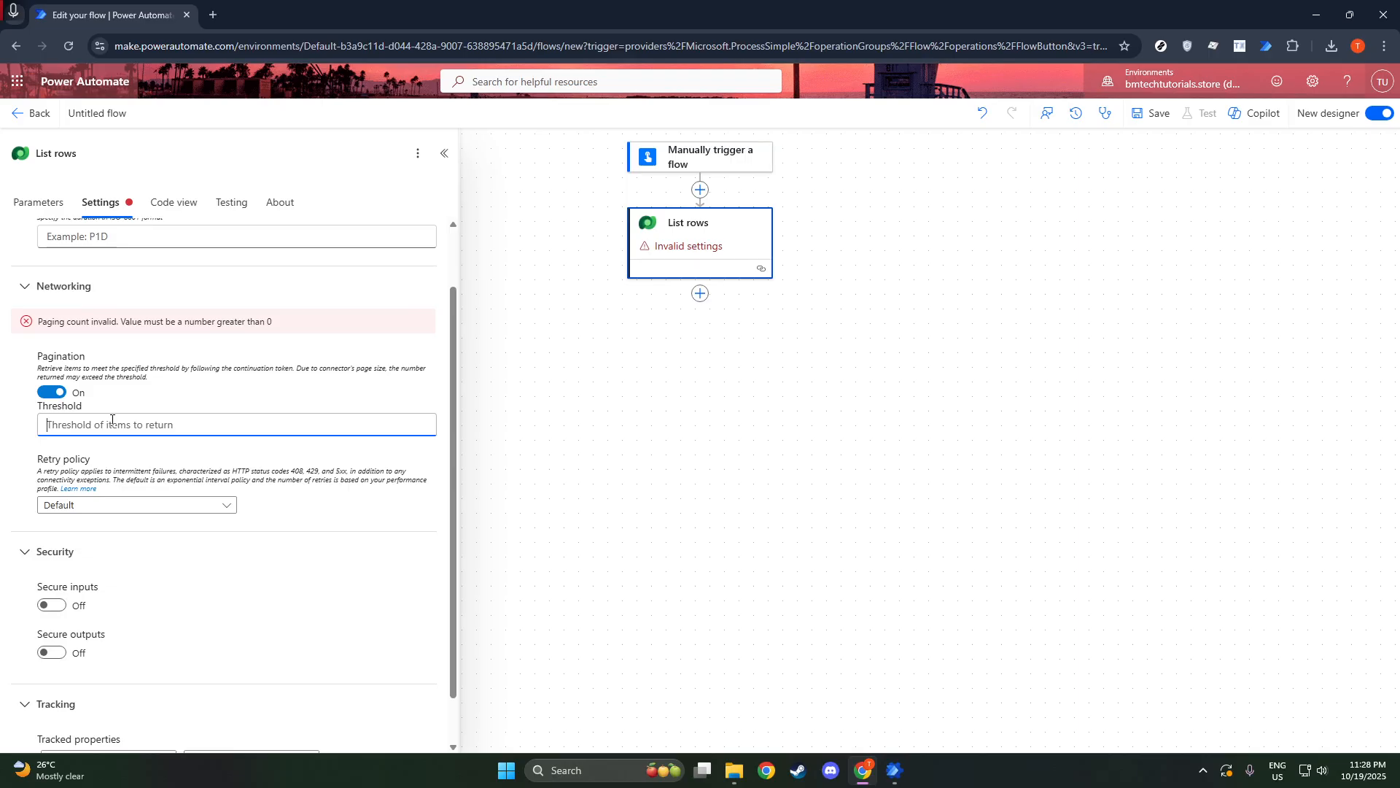
pyautogui.write('10')
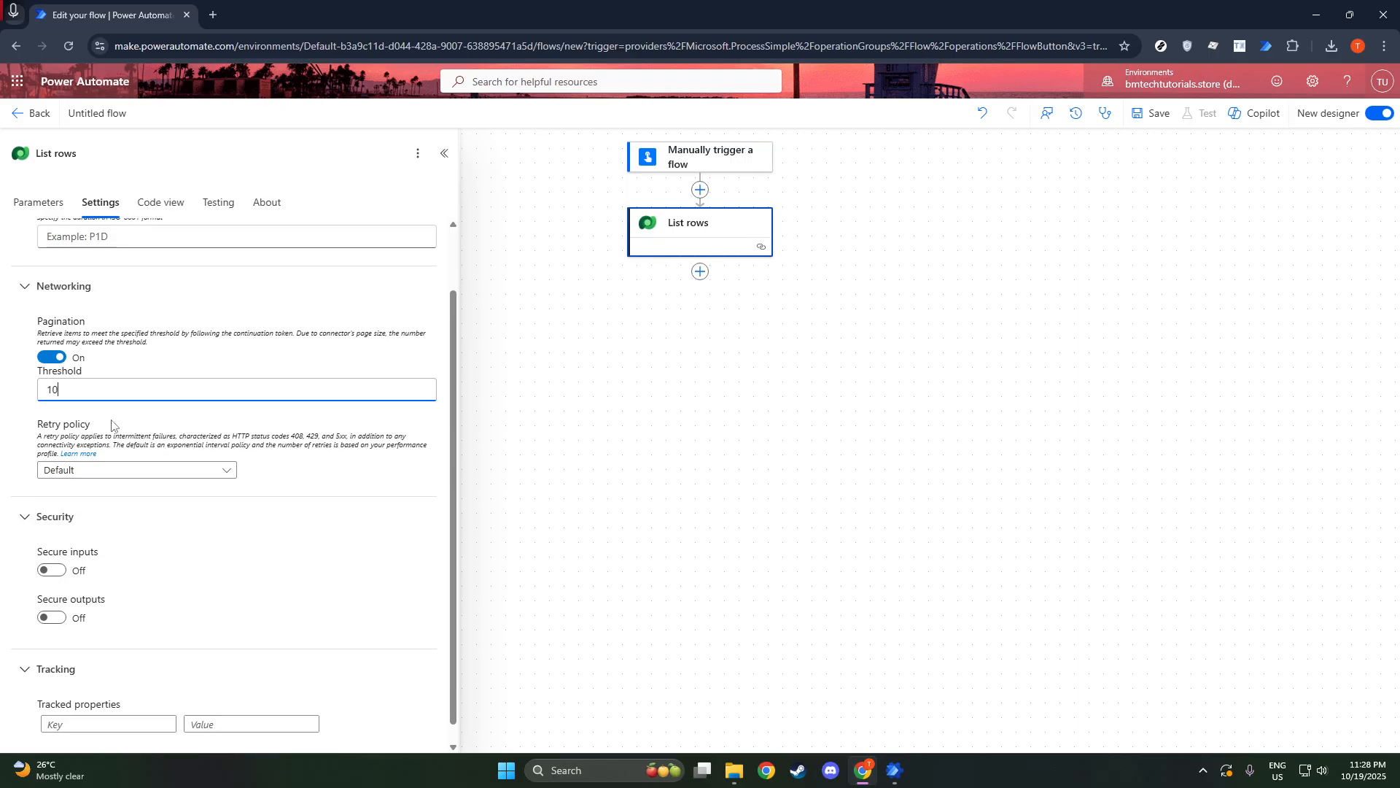
pyautogui.write('0000')
pyautogui.click(148, 357)
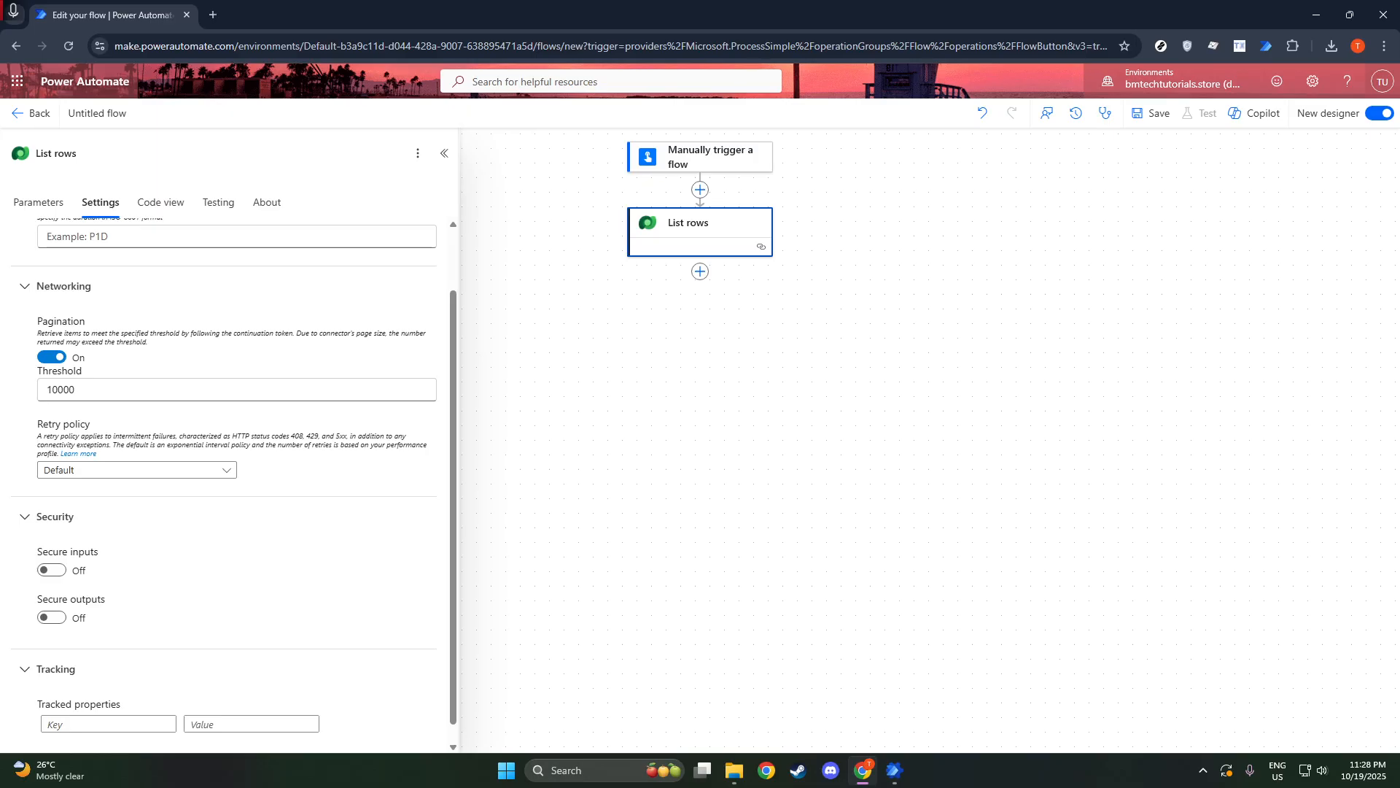
pyautogui.scroll(-1, 206, 514)
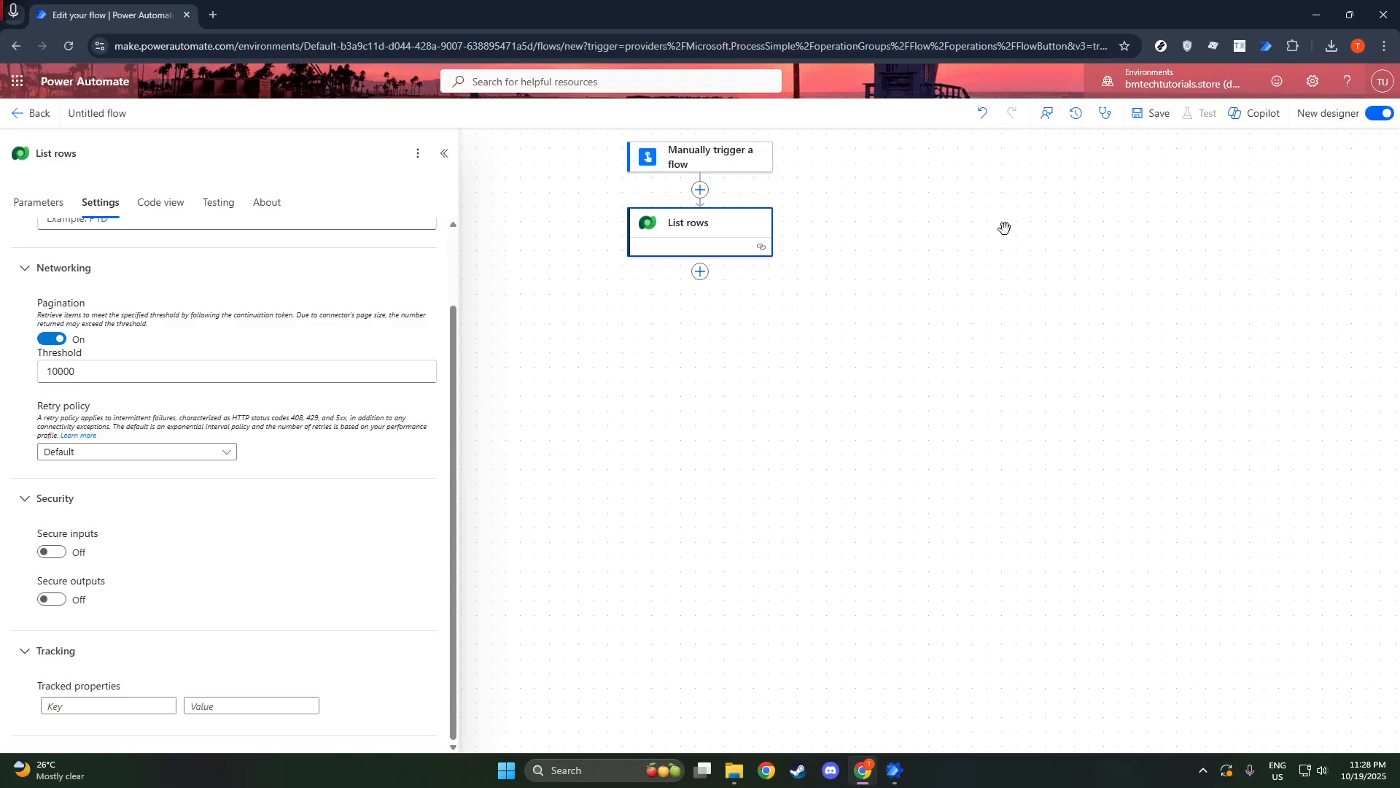
pyautogui.scroll(2, 312, 437)
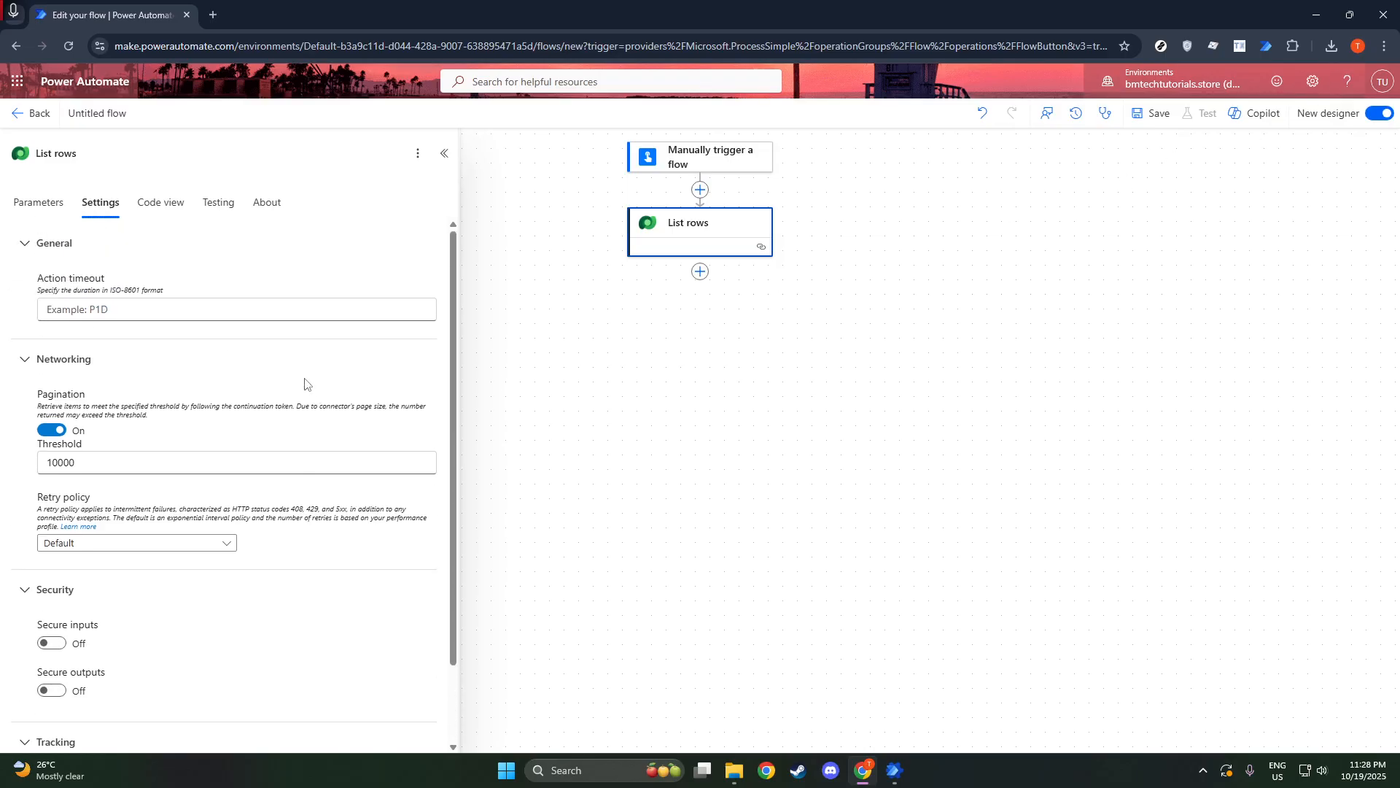
# Recheck the List rows action's parameters and settings, and save the flow
pyautogui.click(38, 203)
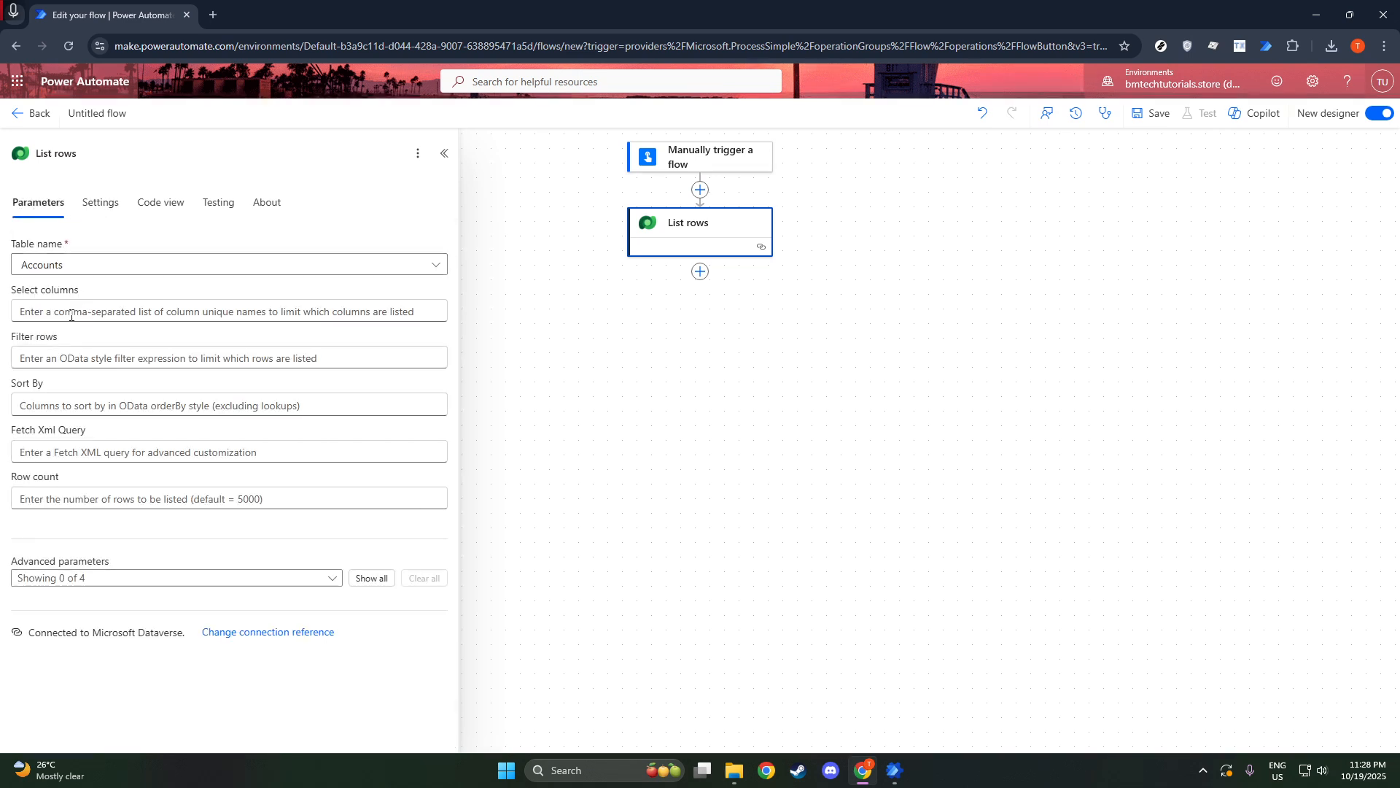
pyautogui.click(86, 212)
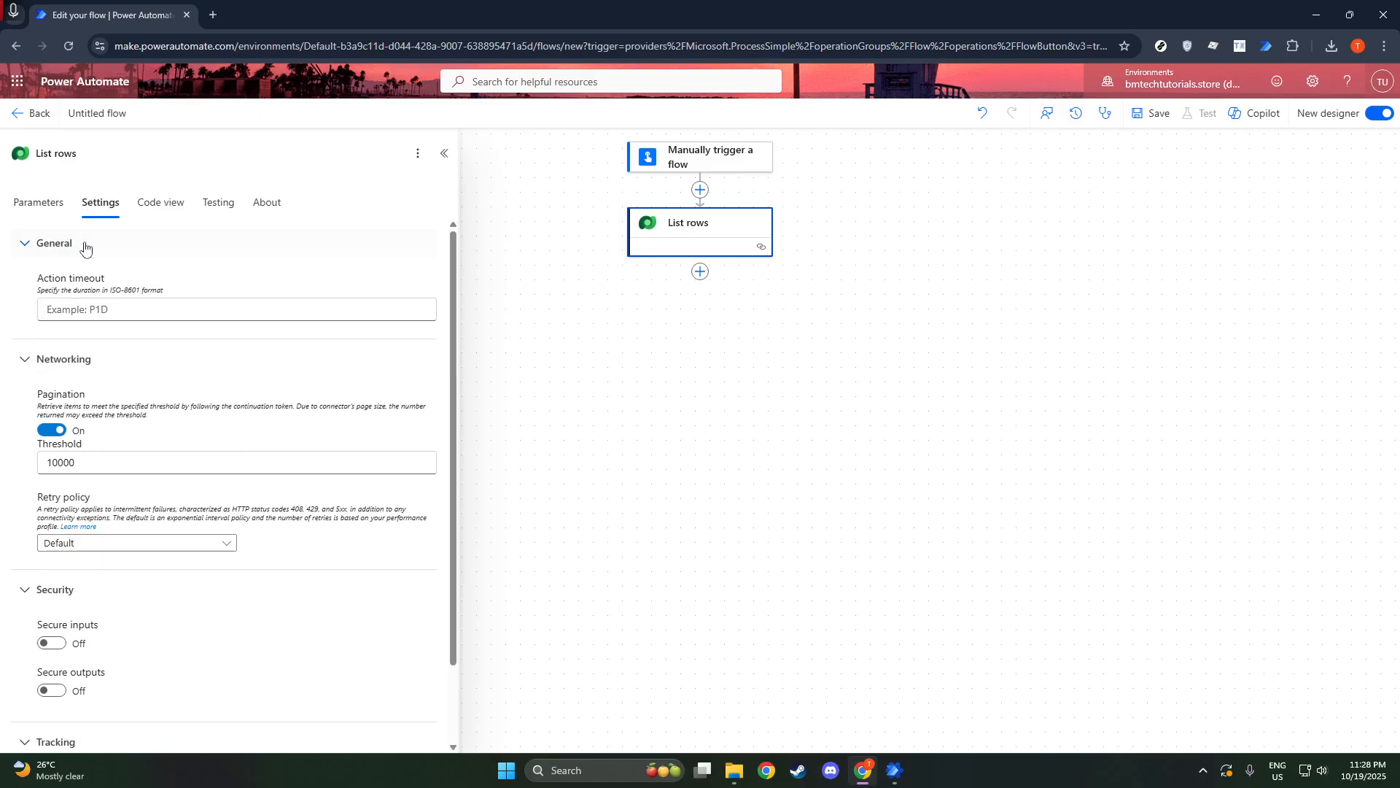
pyautogui.click(684, 334)
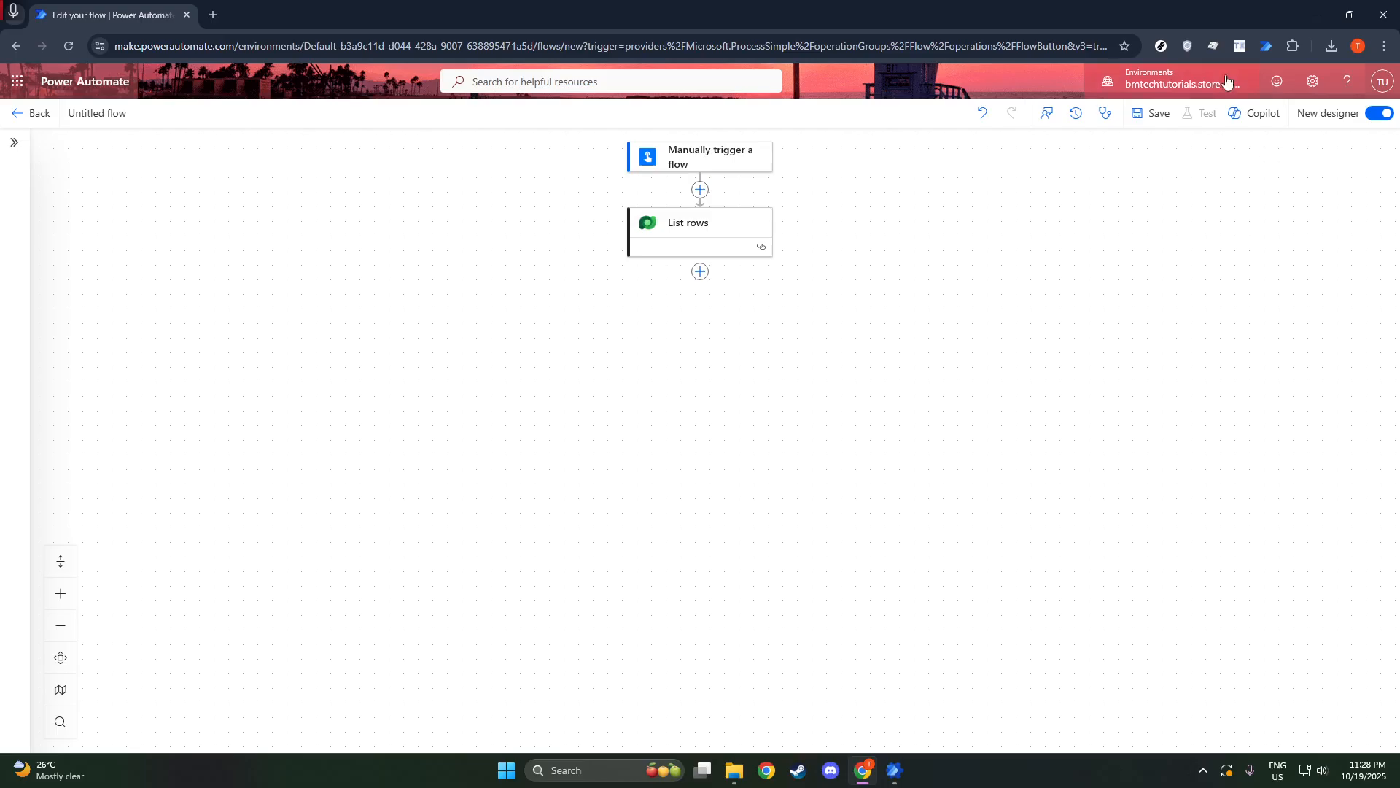
pyautogui.click(1156, 111)
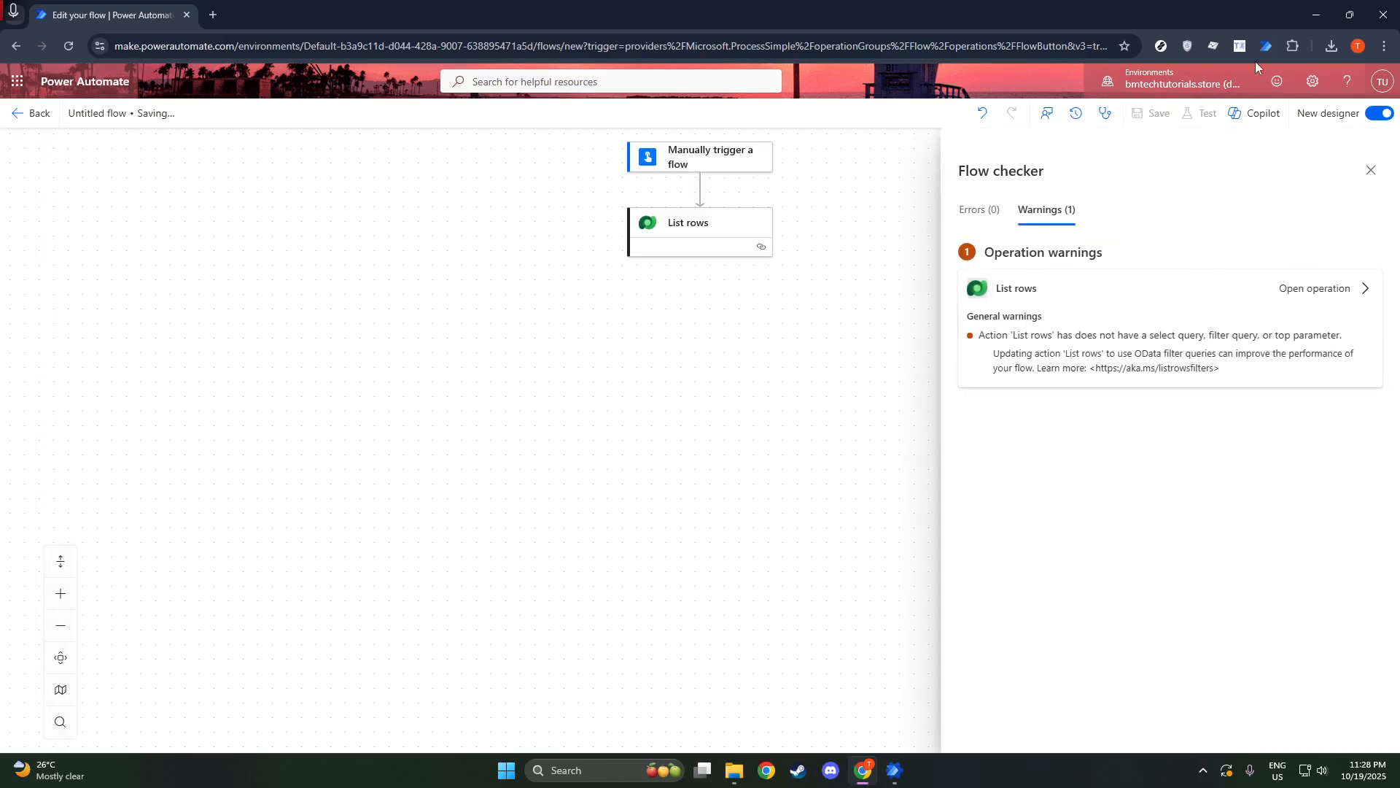
# Open the List rows operation from its flow checker warning and review its query parameters and pagination settings
pyautogui.click(1113, 324)
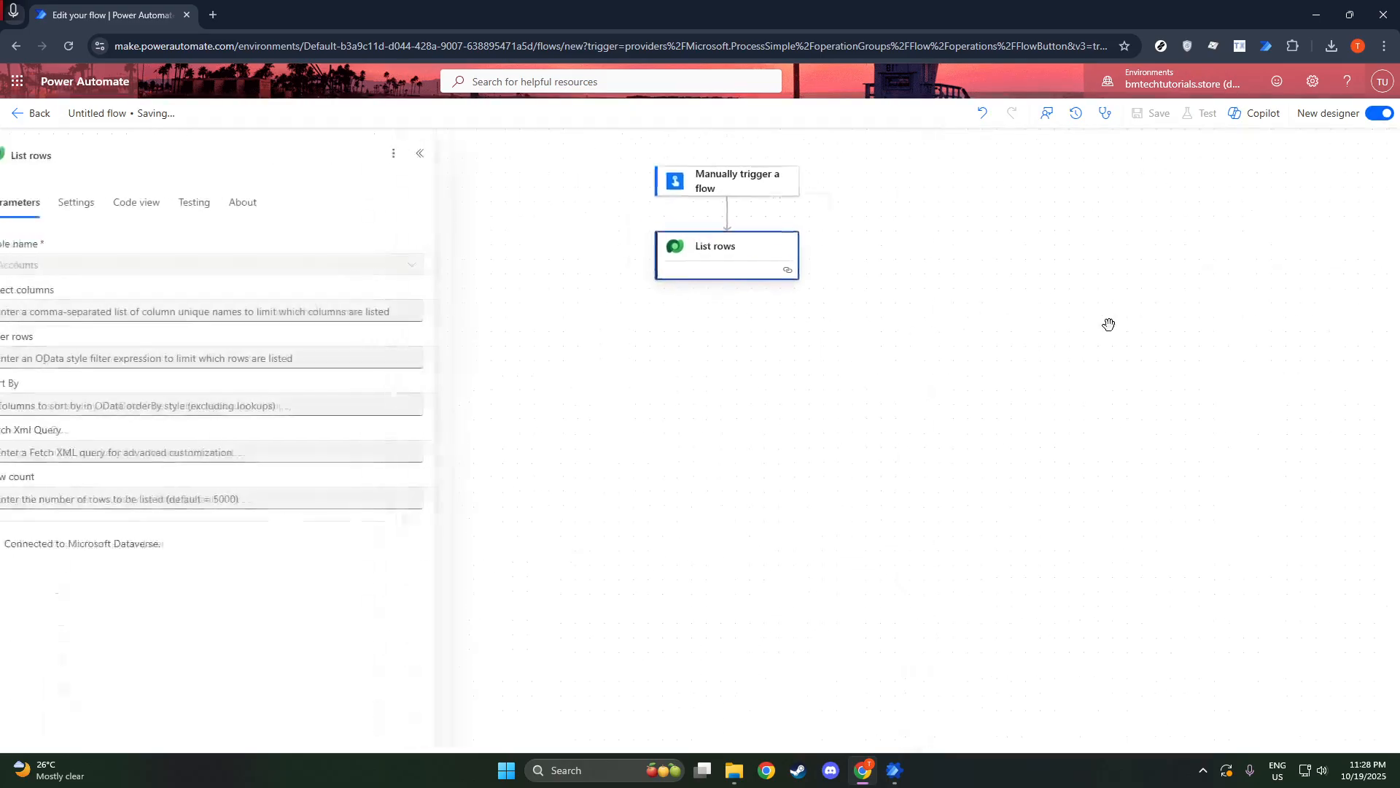
pyautogui.click(157, 314)
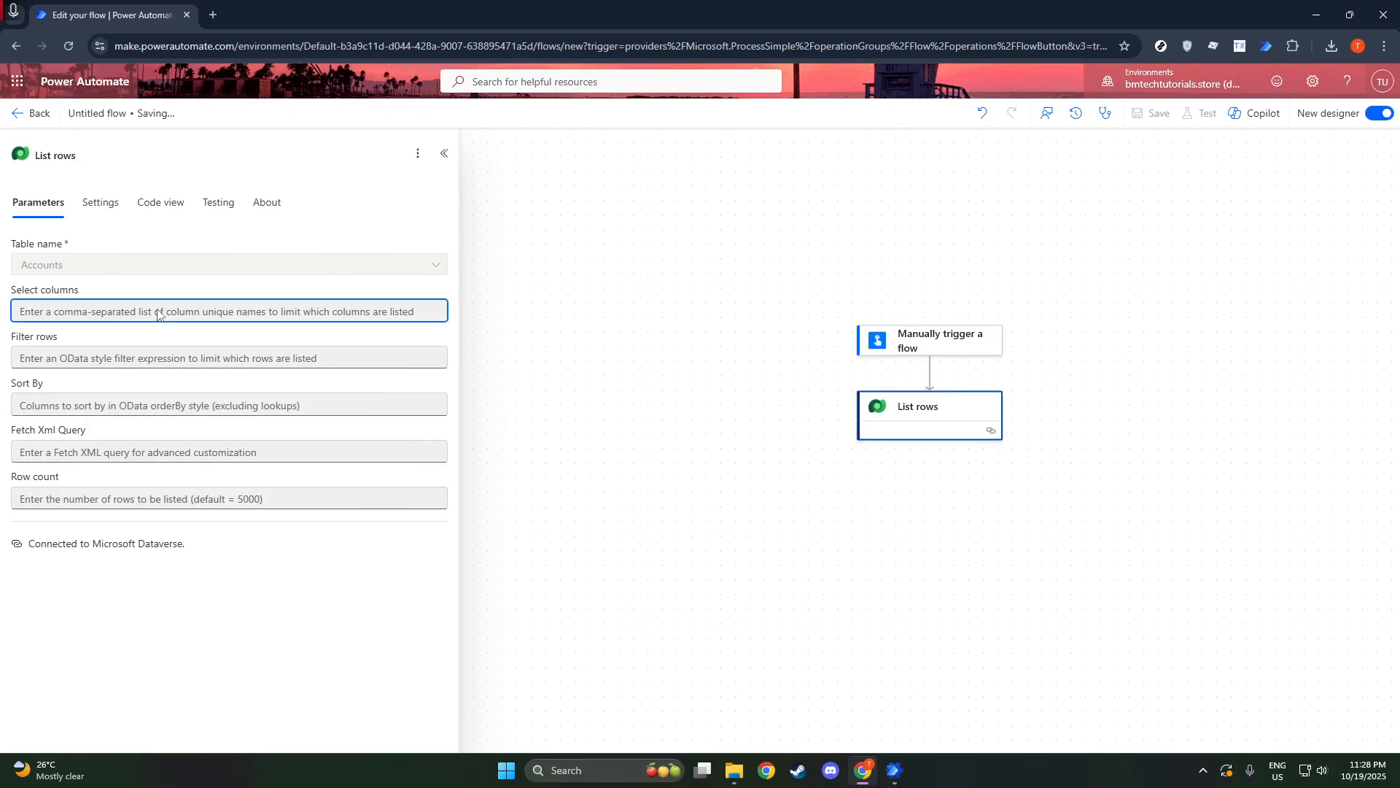
pyautogui.click(142, 365)
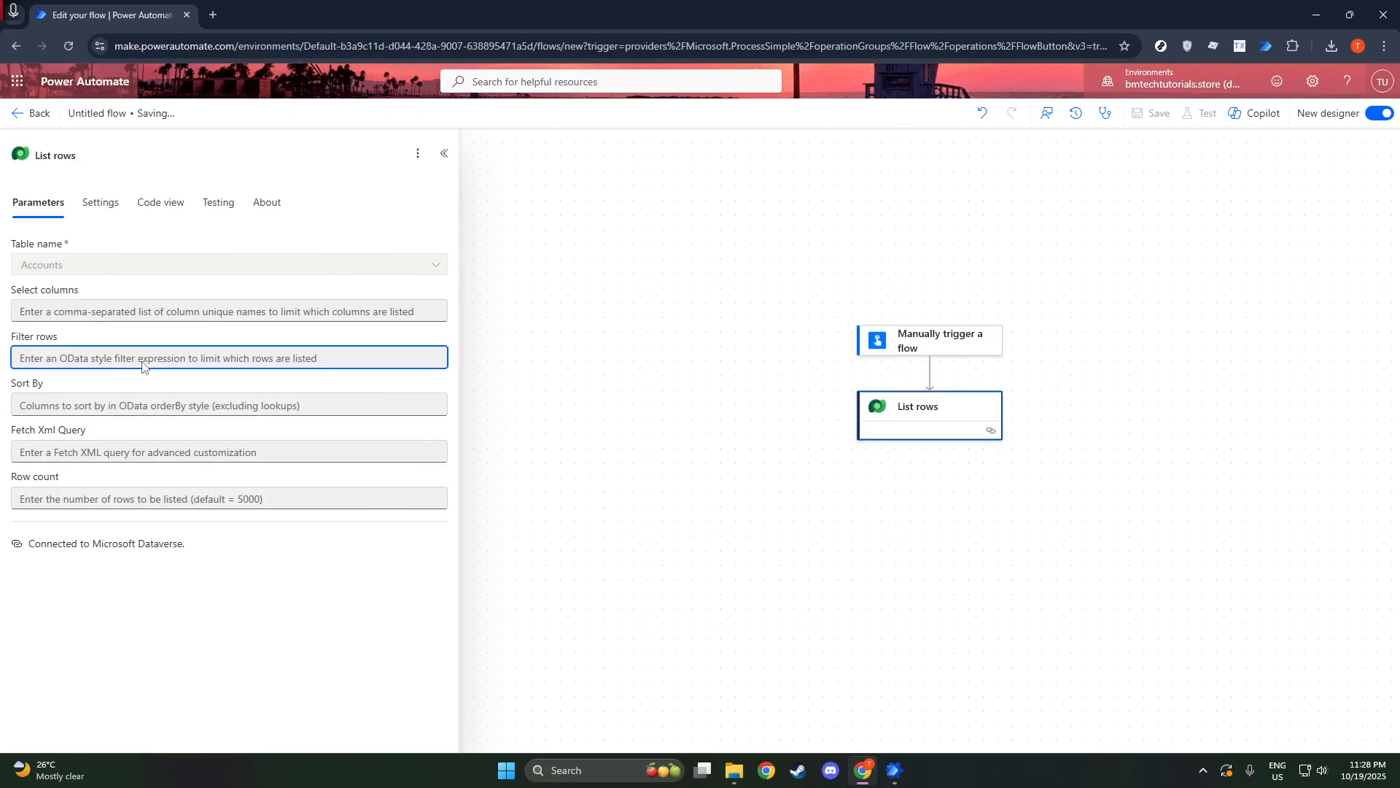
pyautogui.click(116, 413)
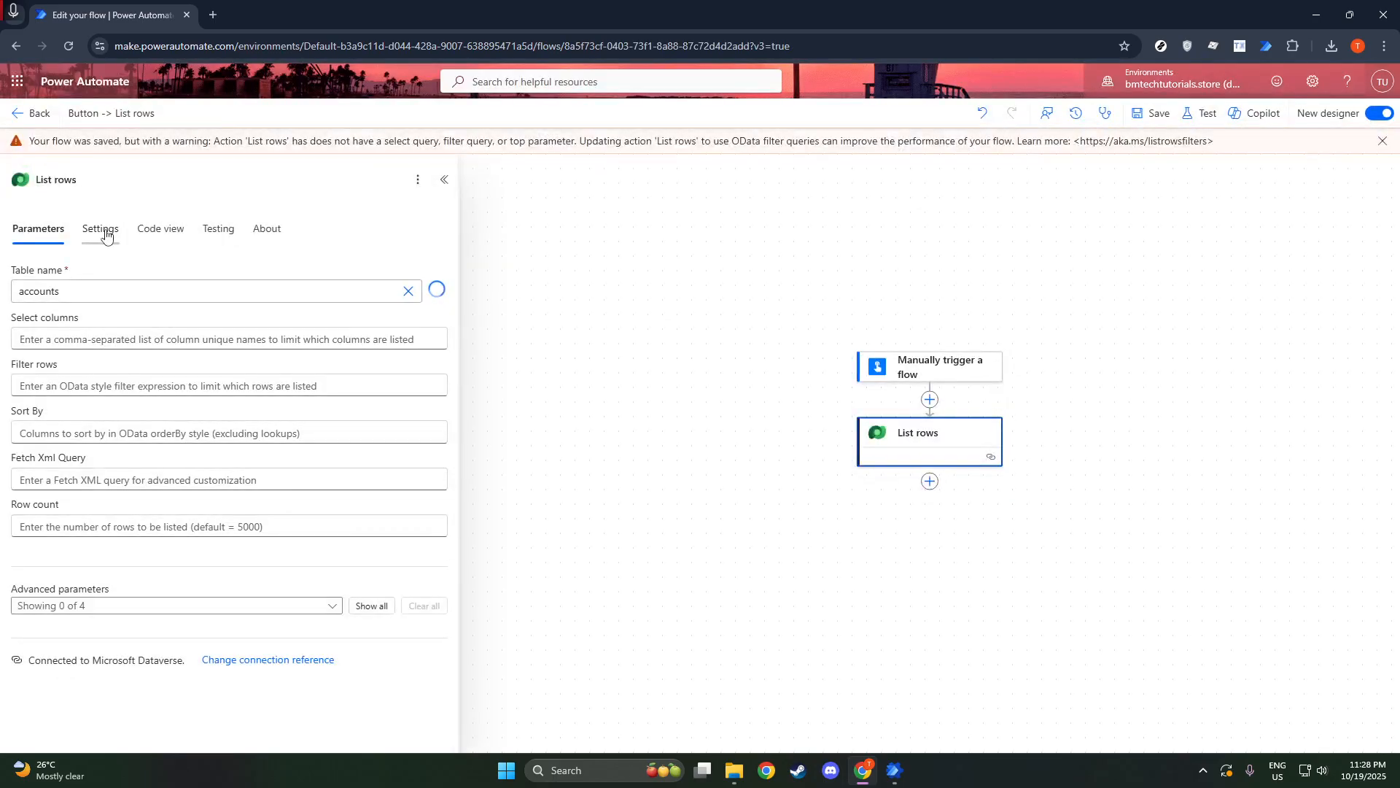
pyautogui.click(106, 232)
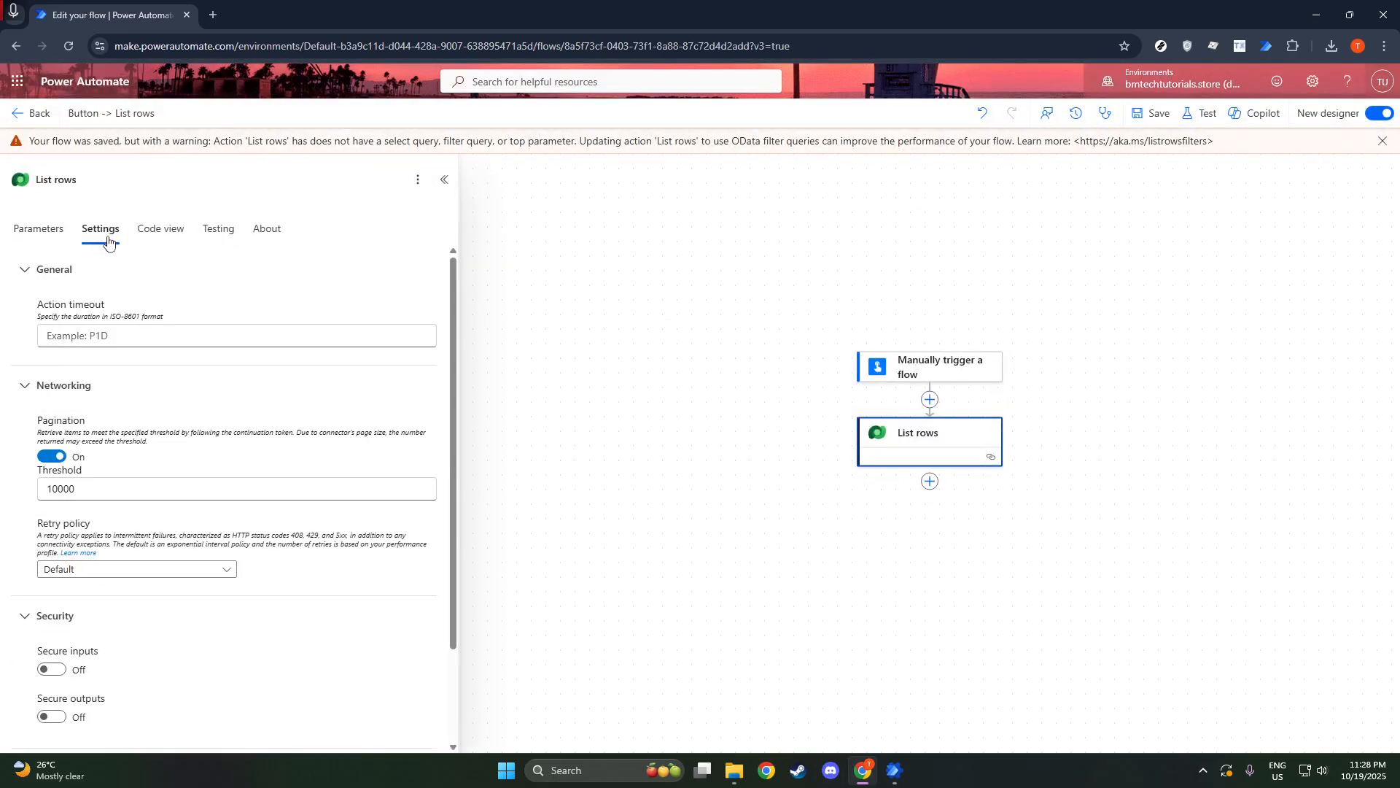